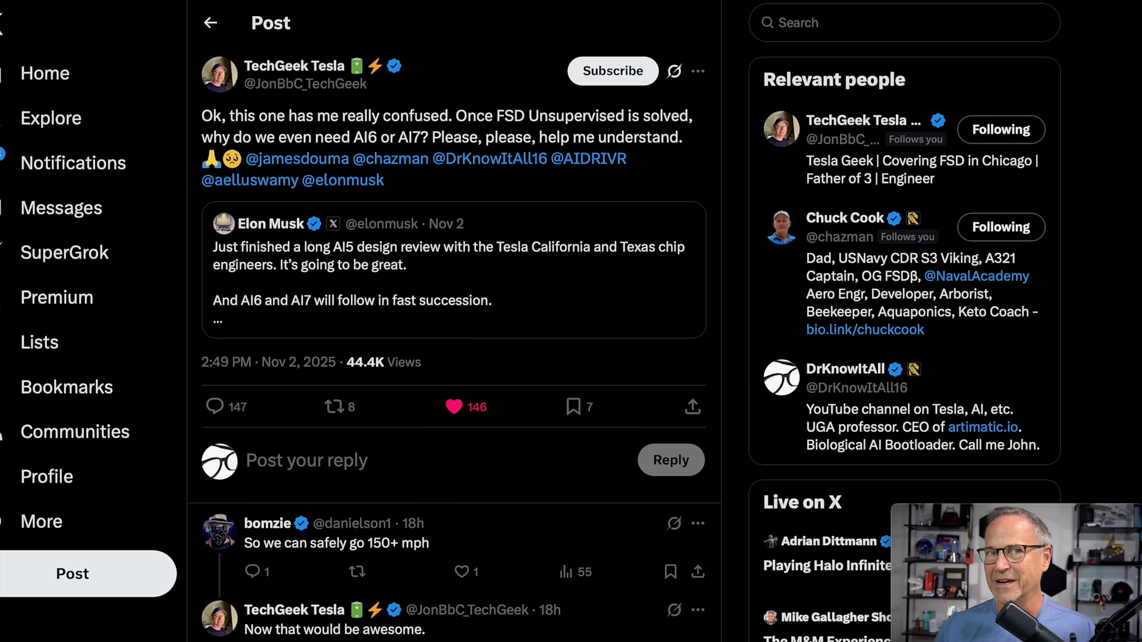
pyautogui.scroll(-3, 454, 357)
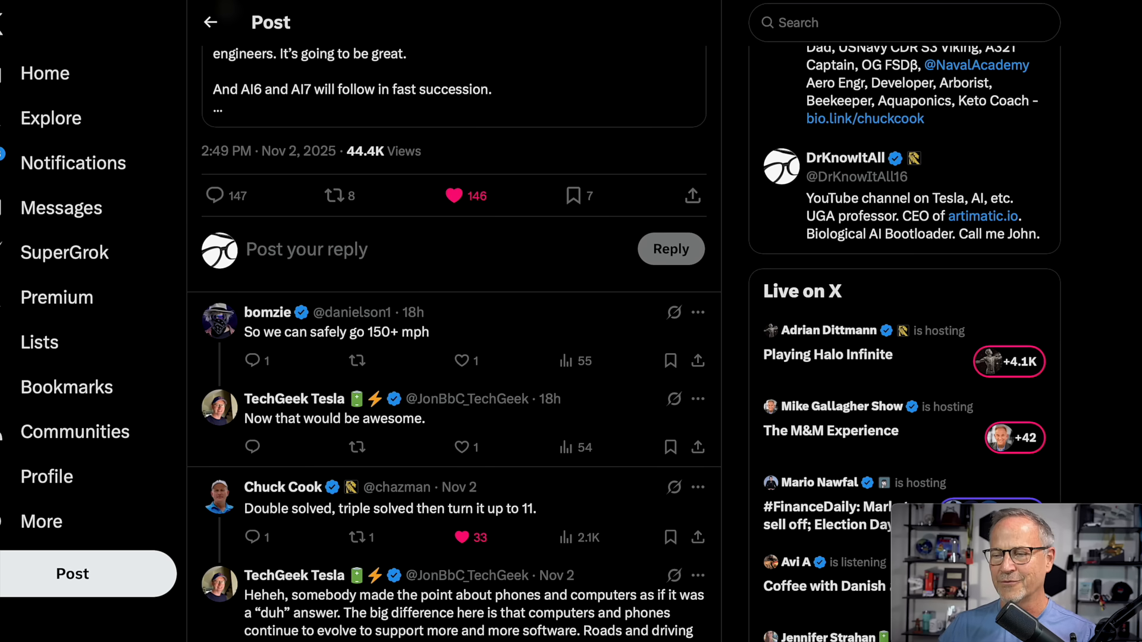
pyautogui.scroll(-4, 454, 357)
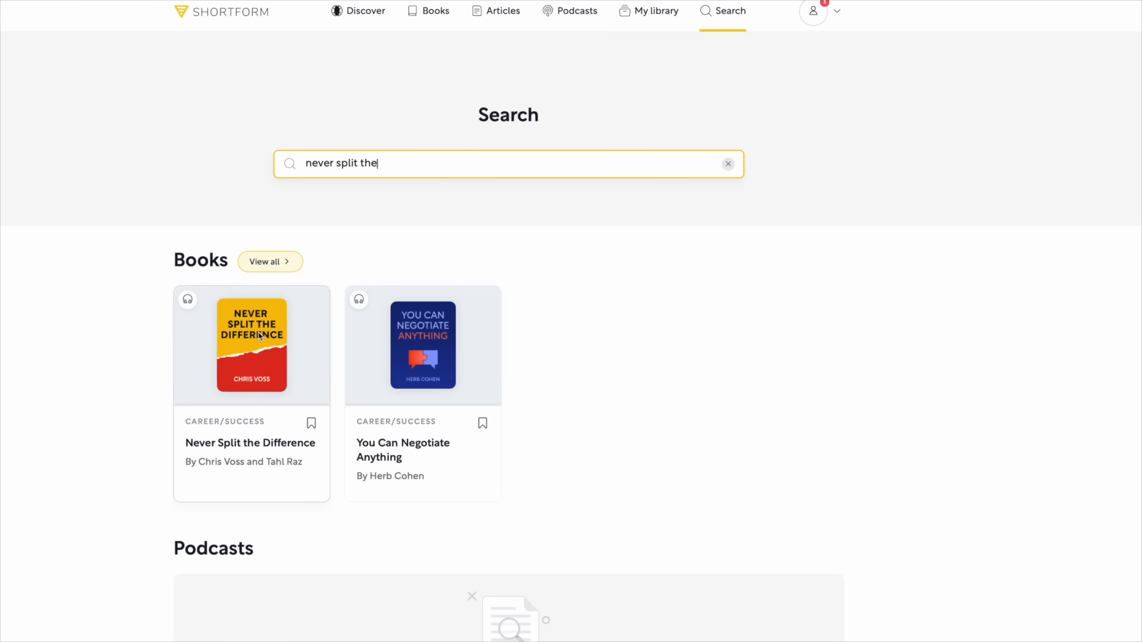
# Step: Open the Never Split the Difference summary and read through Put Them in the Driver's Seat
pyautogui.click(259, 336)
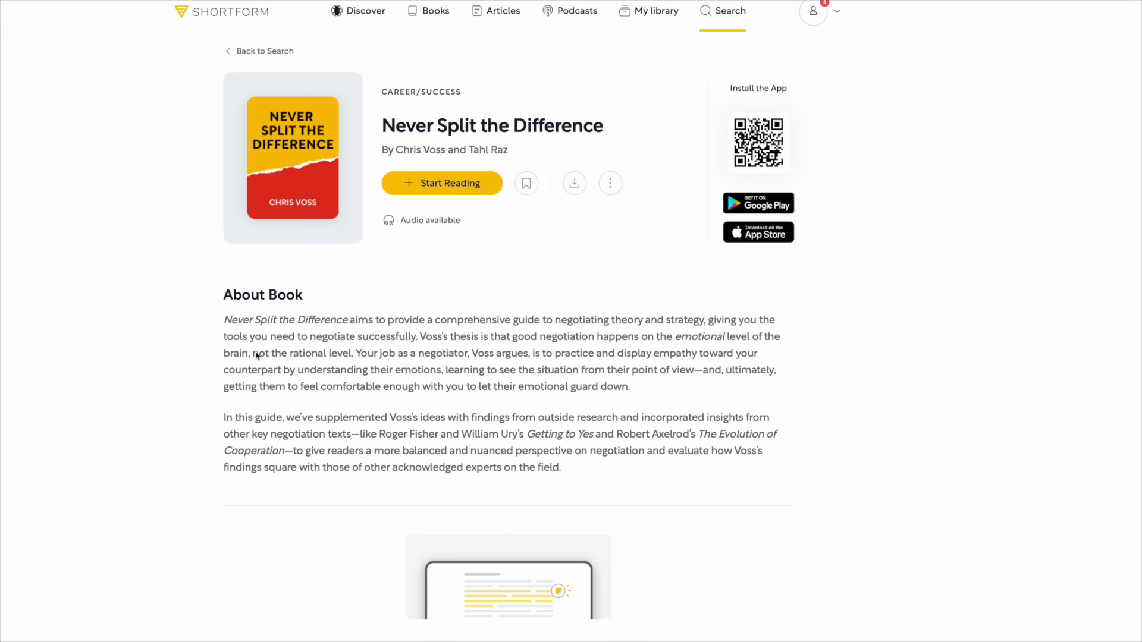
pyautogui.scroll(-3, 233, 361)
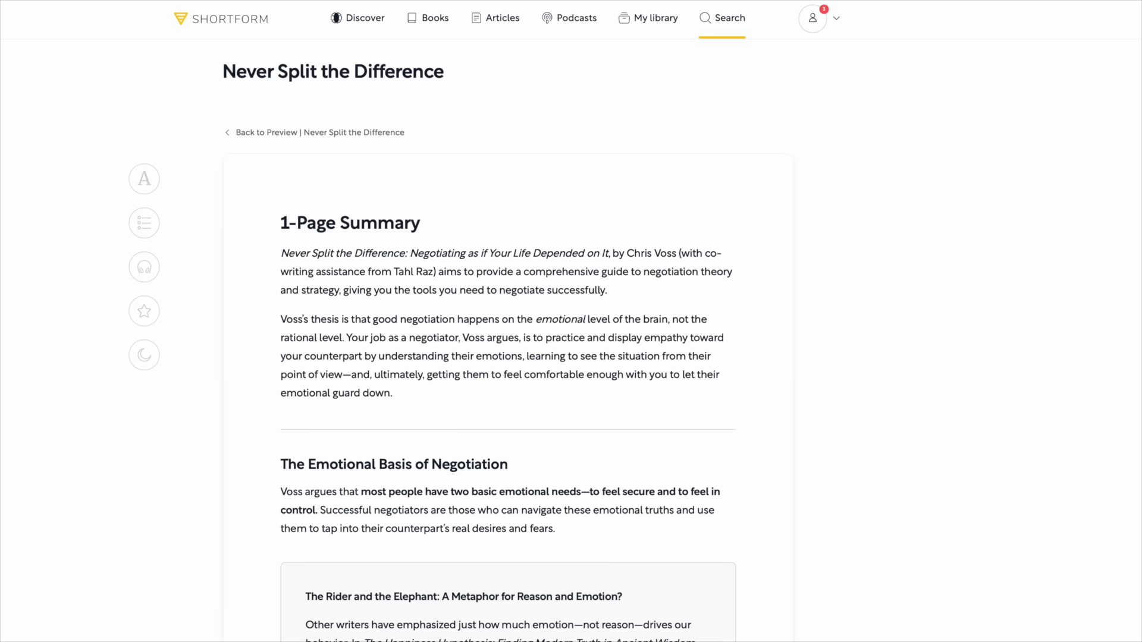
pyautogui.scroll(-5, 508, 357)
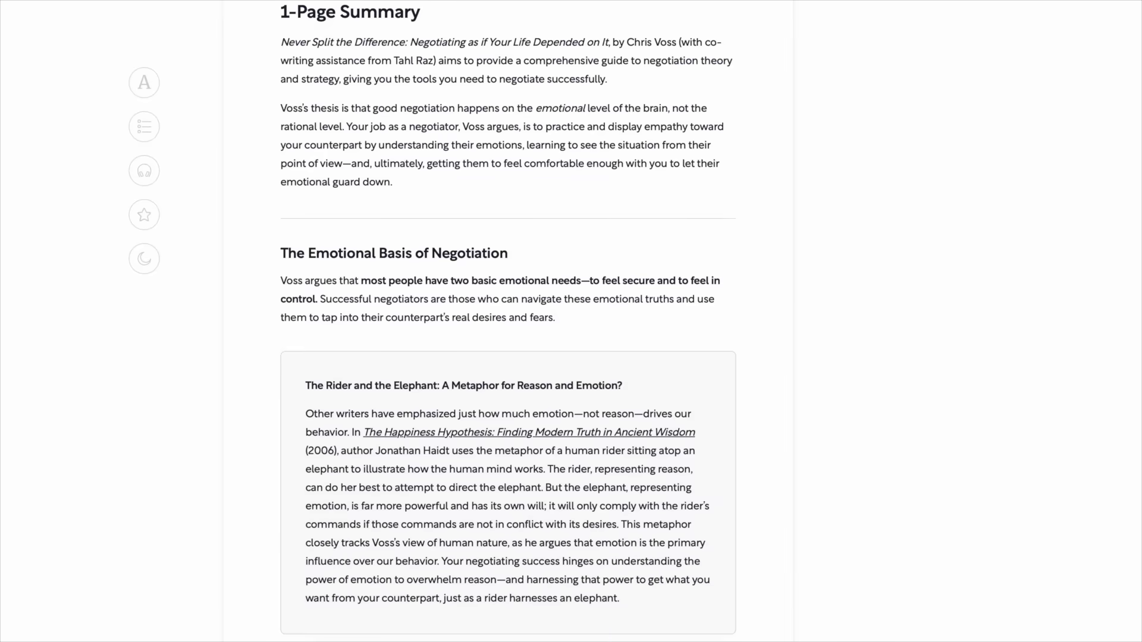
pyautogui.scroll(-4, 508, 357)
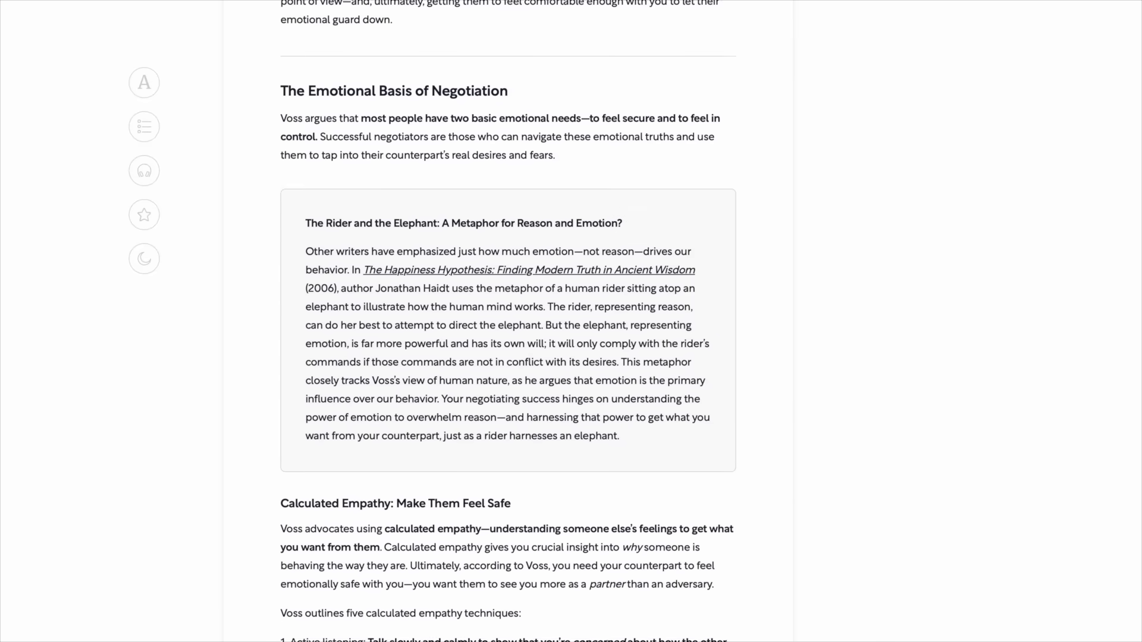
pyautogui.scroll(-5, 509, 356)
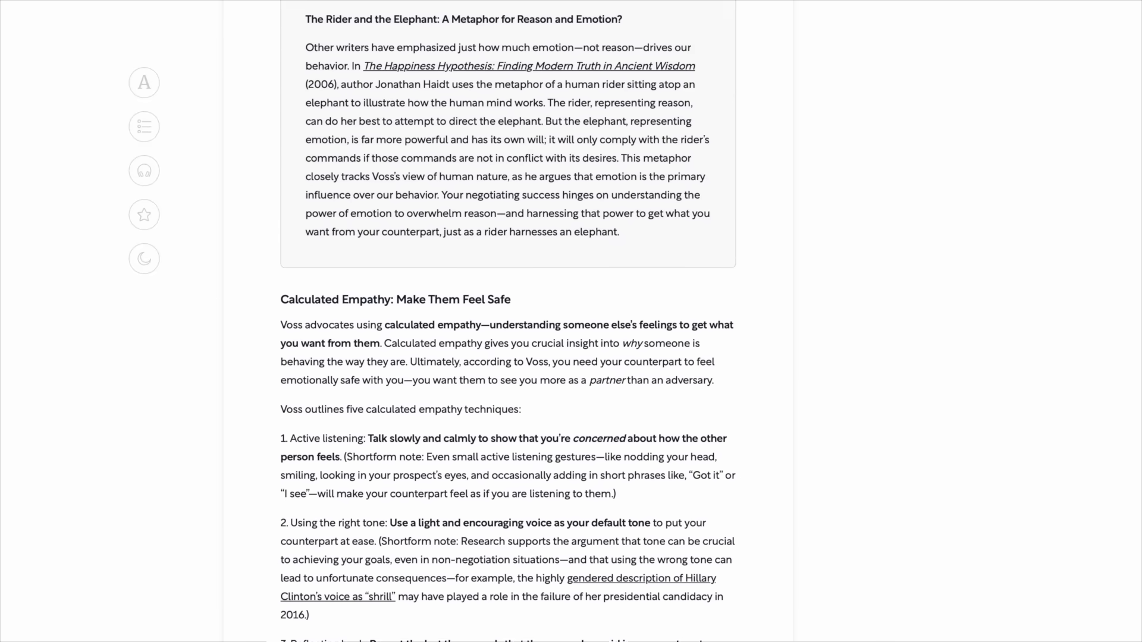
pyautogui.scroll(-6, 509, 356)
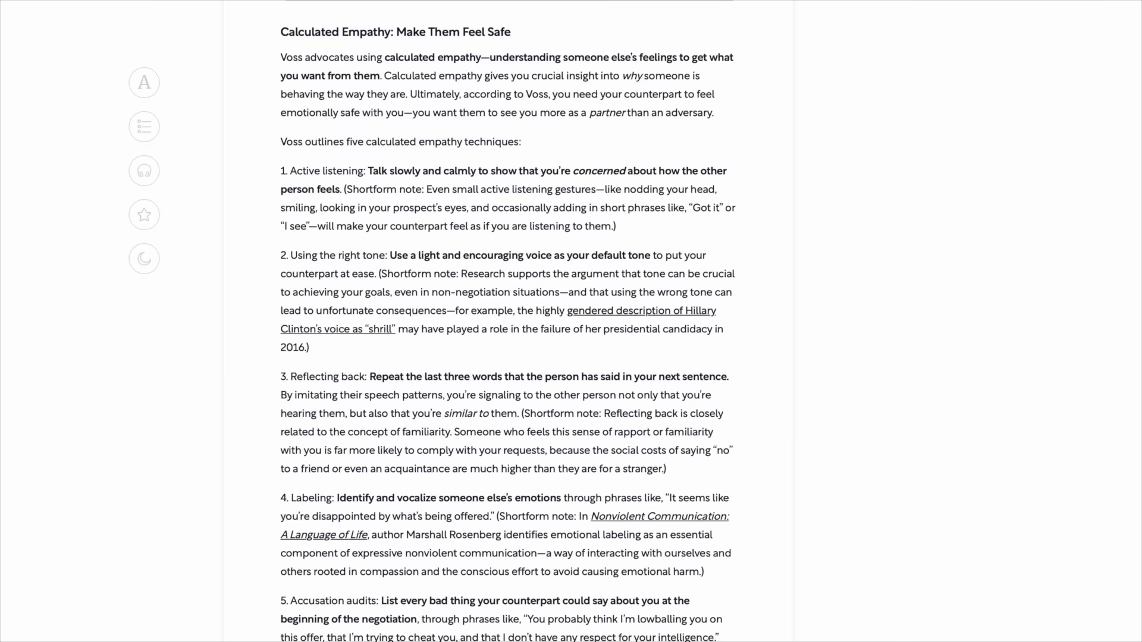
pyautogui.scroll(-5, 508, 357)
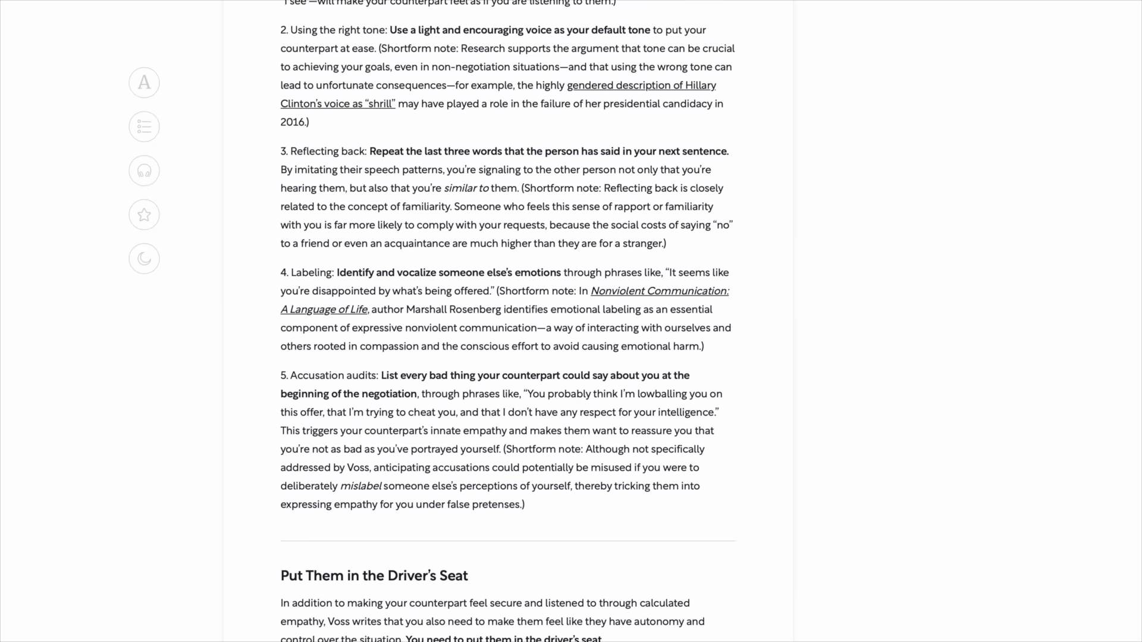
pyautogui.scroll(-5, 509, 358)
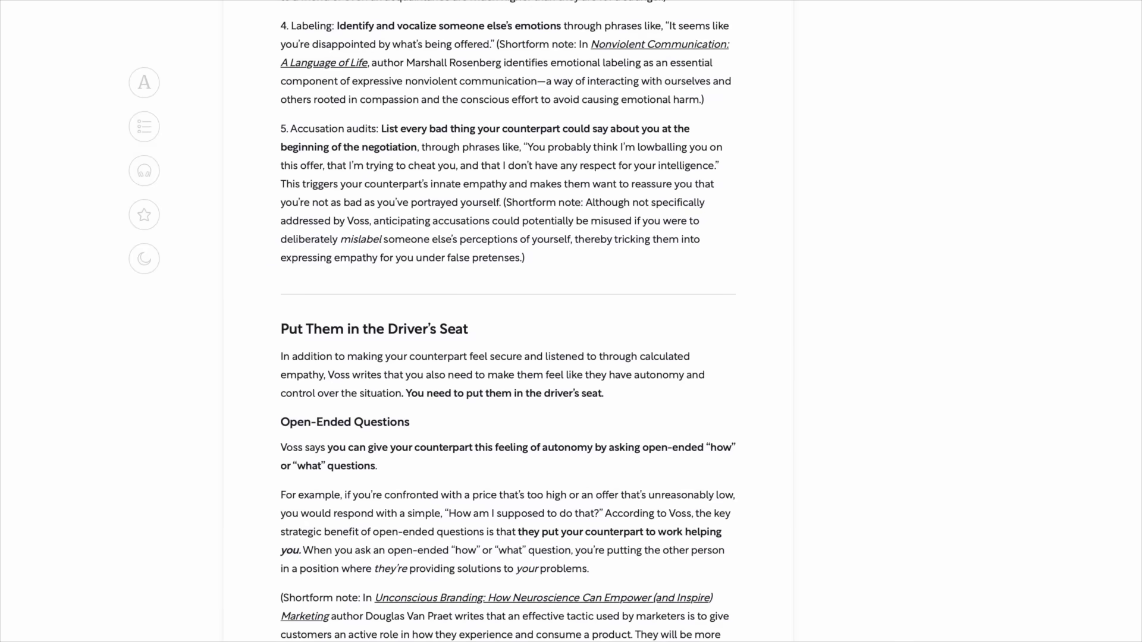
pyautogui.scroll(-5, 509, 357)
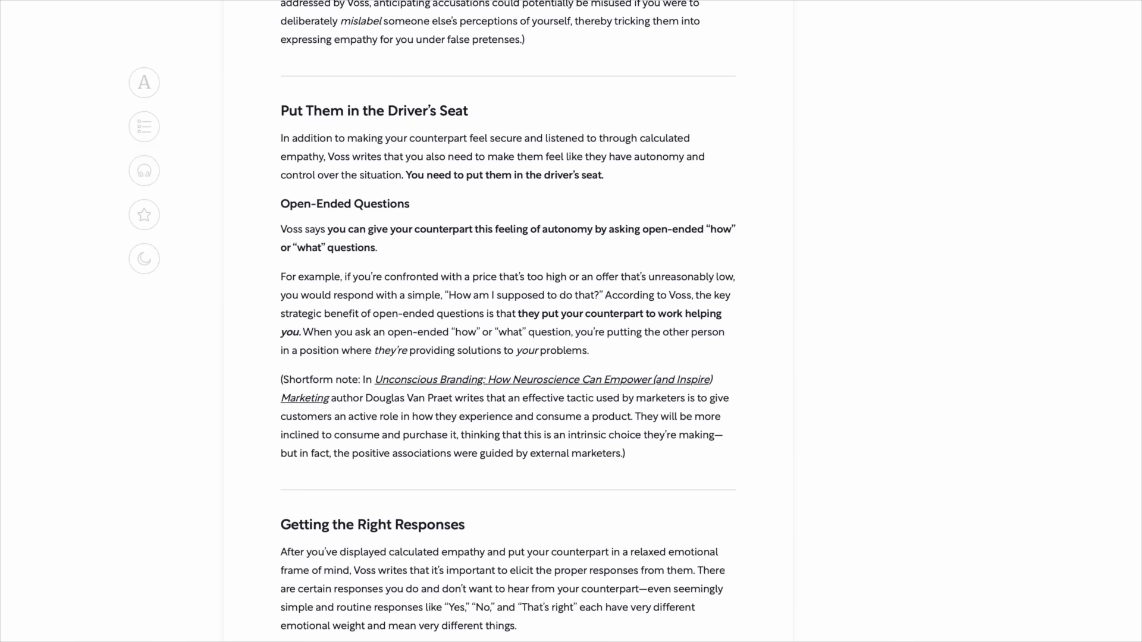
pyautogui.scroll(-5, 509, 356)
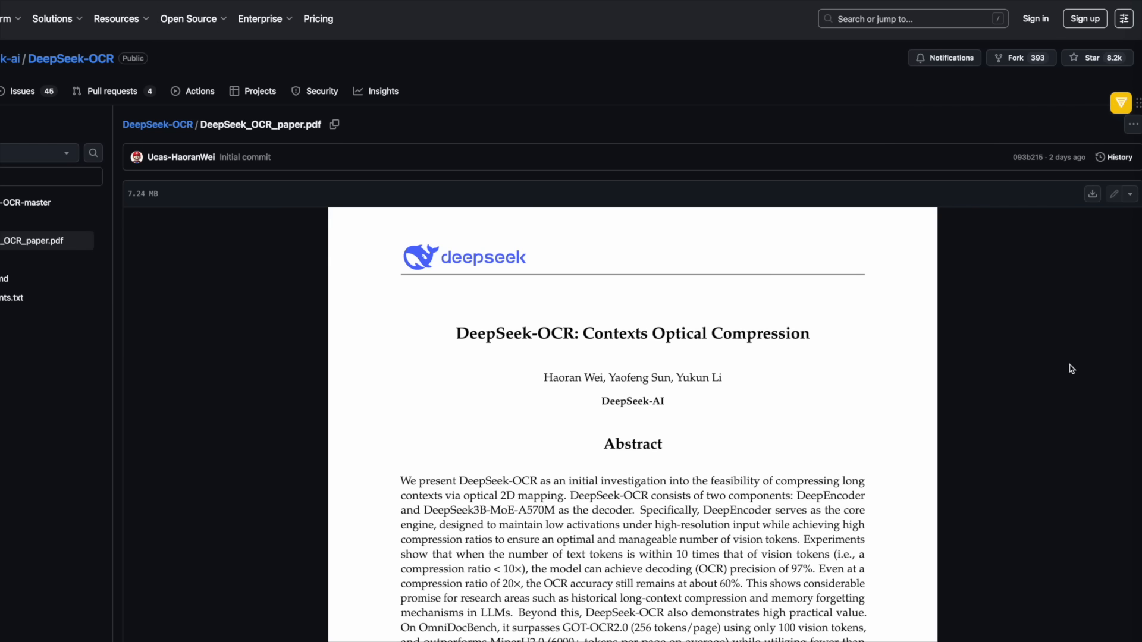
# Step: Summon the Shortform summary of the DeepSeek-OCR paper and read down to Counterarguments
pyautogui.click(1115, 105)
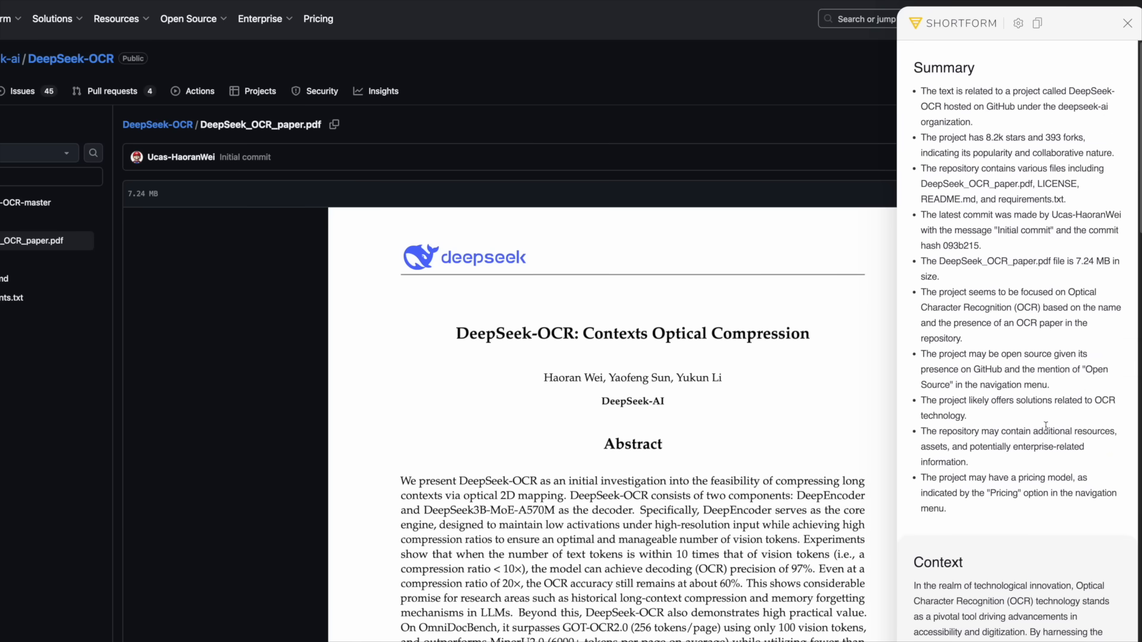
pyautogui.scroll(-3, 1046, 427)
pyautogui.scroll(-3, 1035, 421)
pyautogui.scroll(-3, 1026, 418)
pyautogui.scroll(-3, 1021, 415)
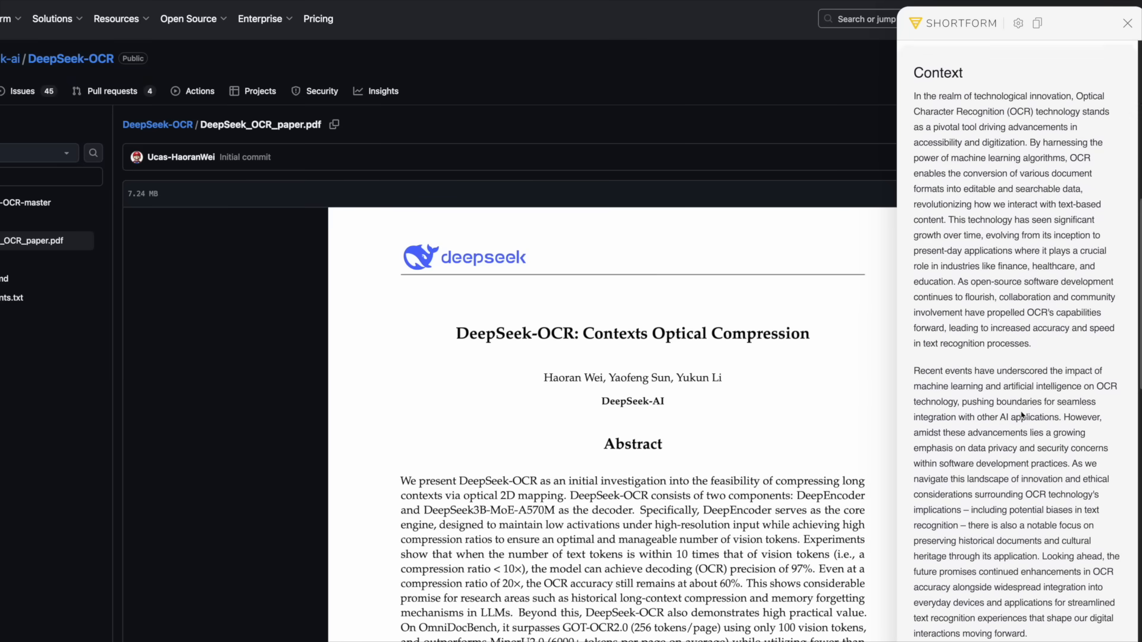
pyautogui.scroll(-2, 1022, 416)
pyautogui.scroll(-2, 1021, 415)
pyautogui.scroll(-3, 1134, 295)
pyautogui.scroll(-3, 1139, 278)
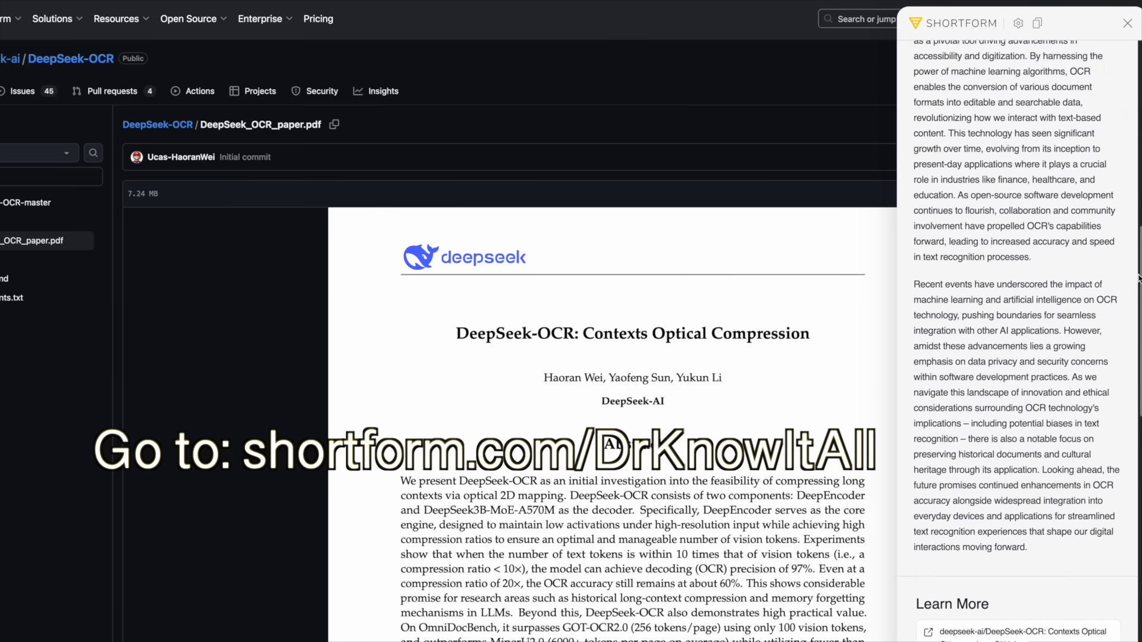
pyautogui.scroll(-3, 1138, 278)
pyautogui.scroll(-3, 1138, 303)
pyautogui.scroll(-3, 1139, 339)
pyautogui.scroll(-3, 1139, 380)
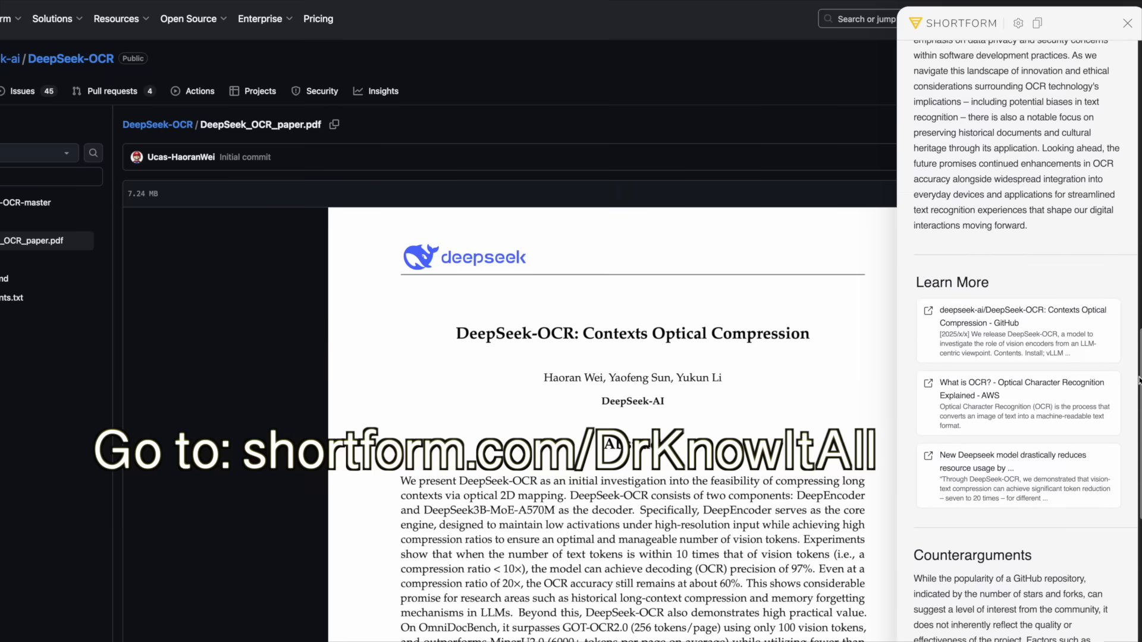
pyautogui.scroll(-3, 1139, 379)
pyautogui.scroll(-3, 1139, 380)
pyautogui.scroll(-3, 1139, 379)
pyautogui.scroll(-3, 1139, 379)
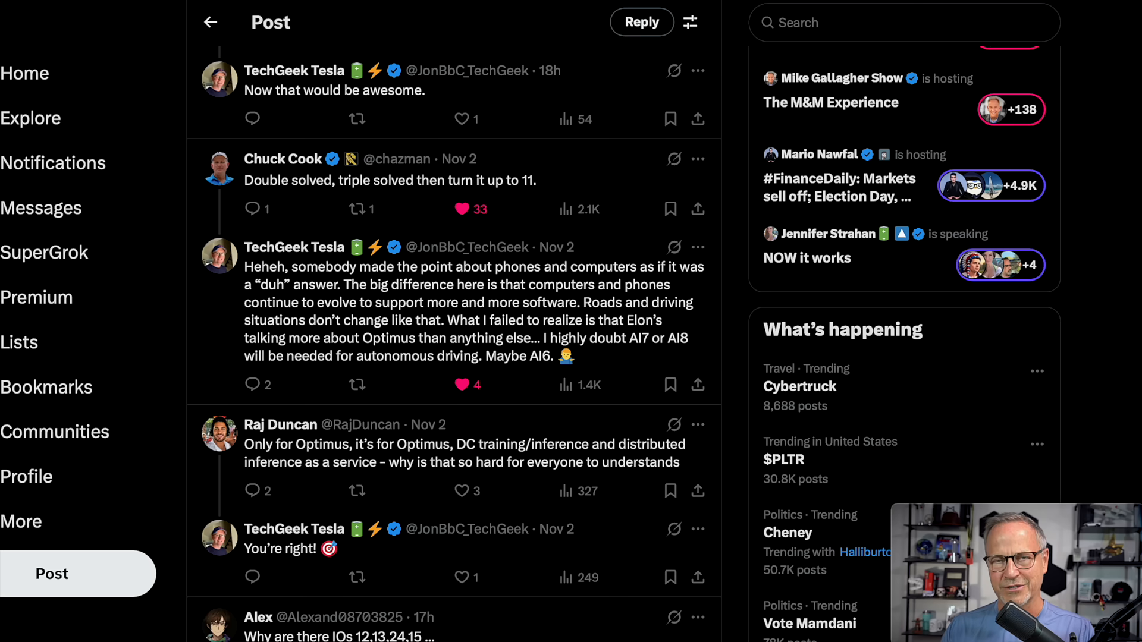
pyautogui.scroll(10, 453, 321)
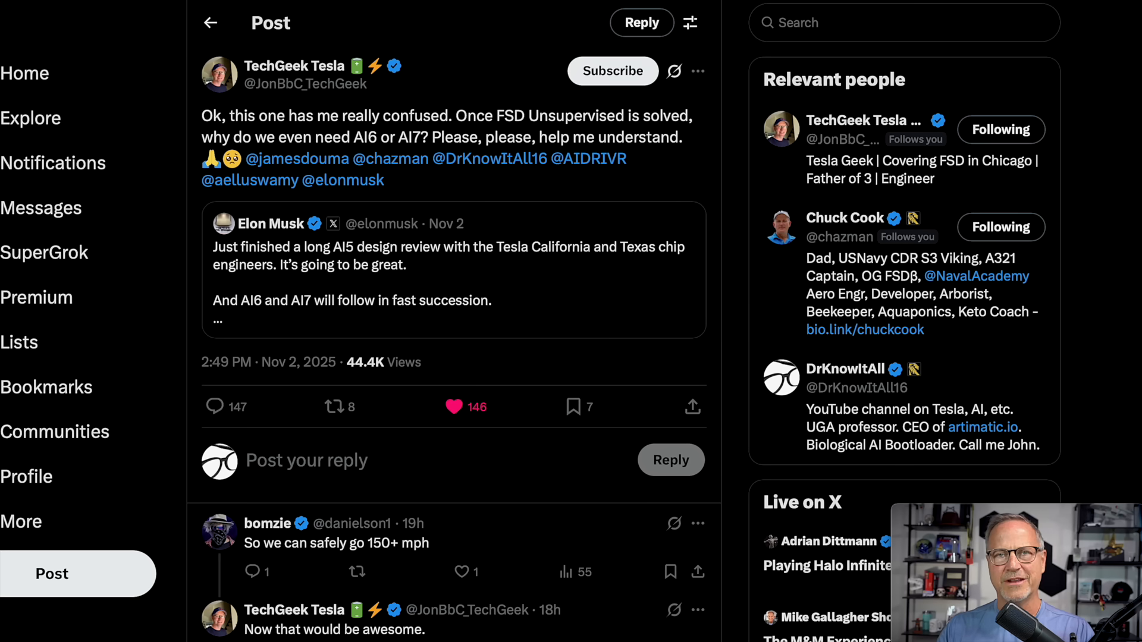